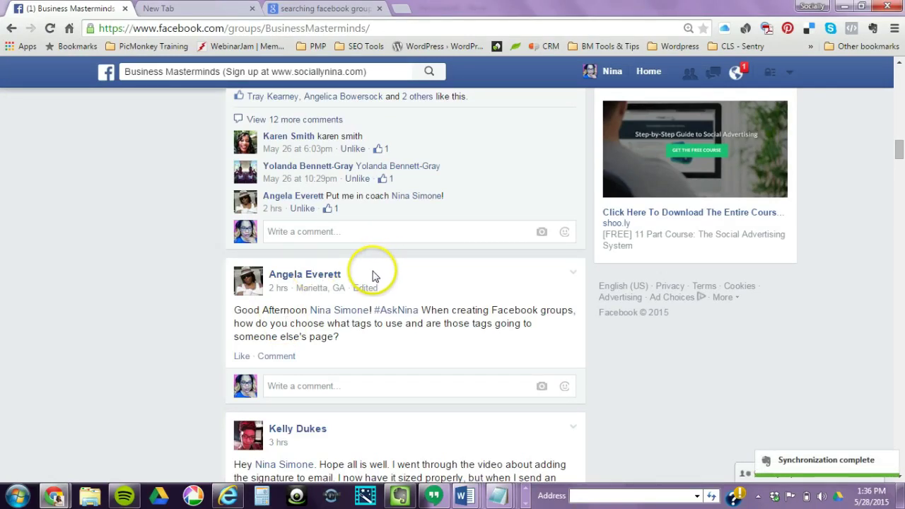
Search Facebook for "Business Masterminds" and show the additional result categories
{"action": "mouse_move", "coordinate": [336, 275]}
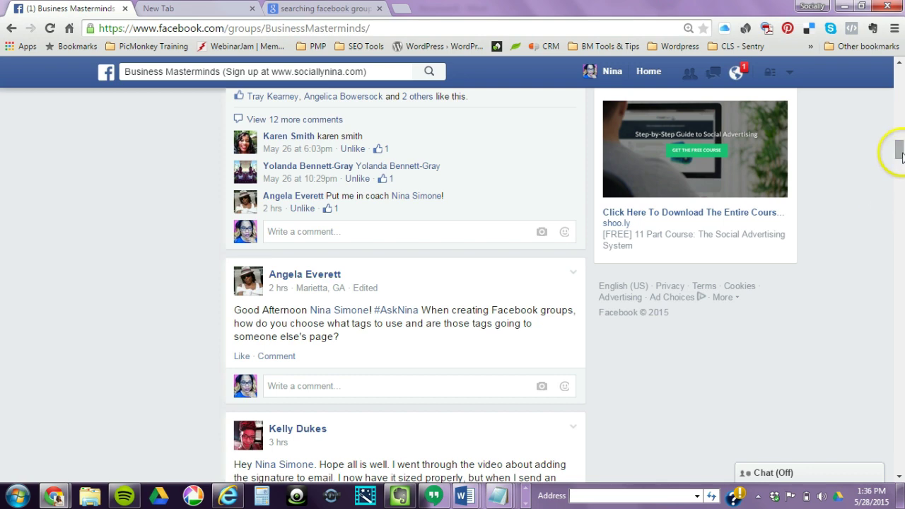
{"action": "left_click", "coordinate": [899, 119]}
{"action": "left_click_drag", "start_coordinate": [899, 118], "coordinate": [899, 81]}
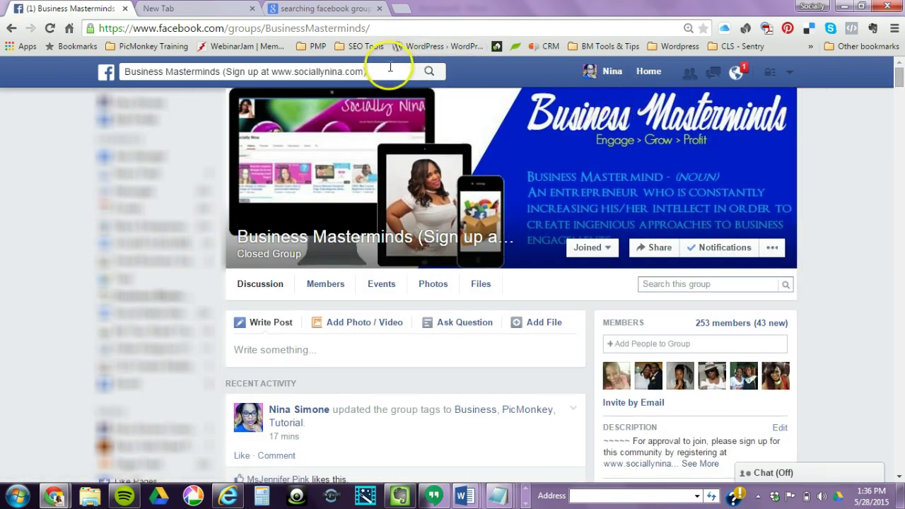
{"action": "left_click", "coordinate": [386, 69]}
{"action": "type", "text": "busine"}
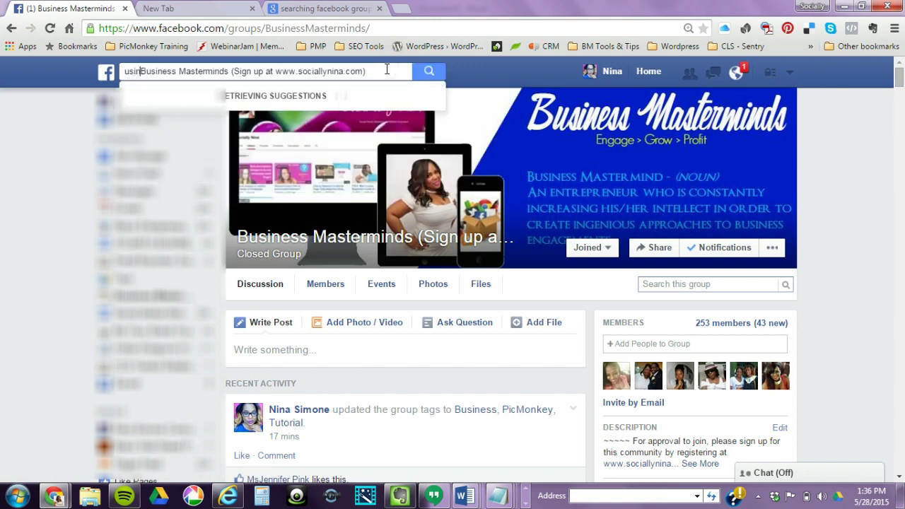
{"action": "key", "text": "ctrl+a"}
{"action": "type", "text": "Busin"}
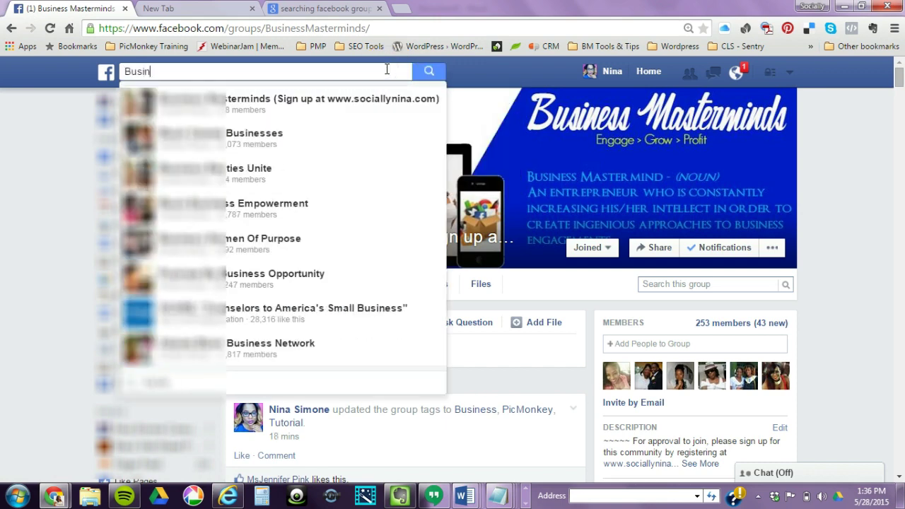
{"action": "type", "text": "ess Masterminds"}
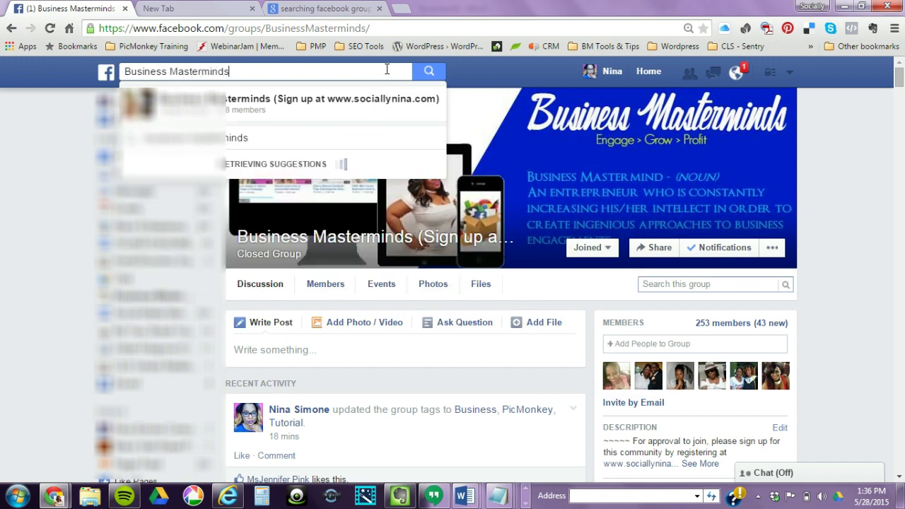
{"action": "key", "text": "Return"}
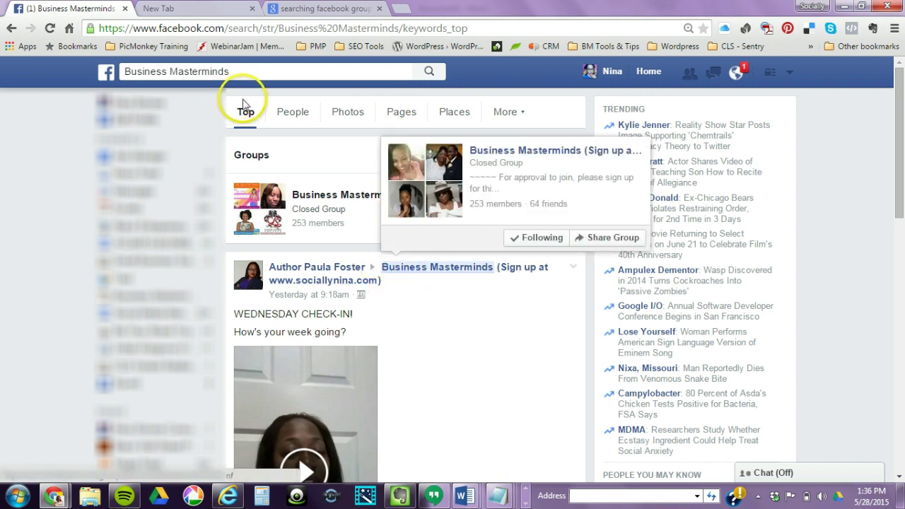
{"action": "left_click", "coordinate": [514, 116]}
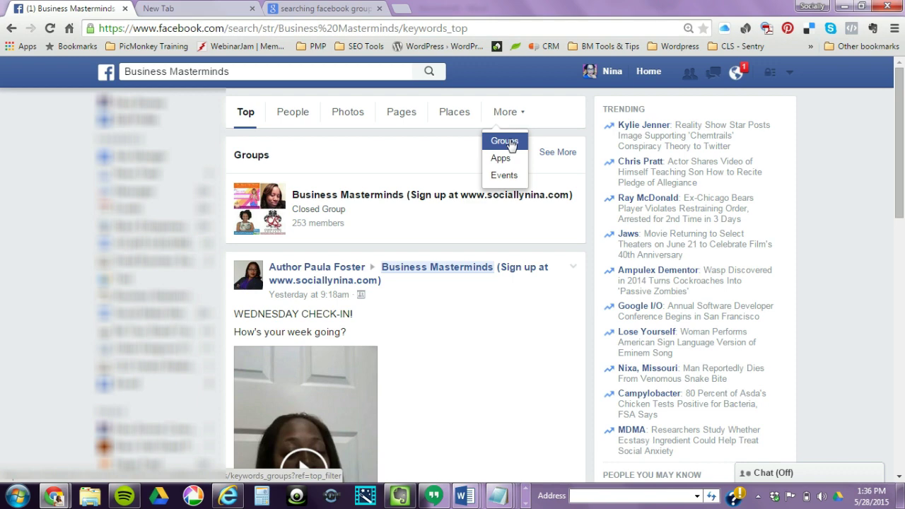
Search Facebook for "fitness" and filter the results to groups
{"action": "left_click", "coordinate": [282, 71]}
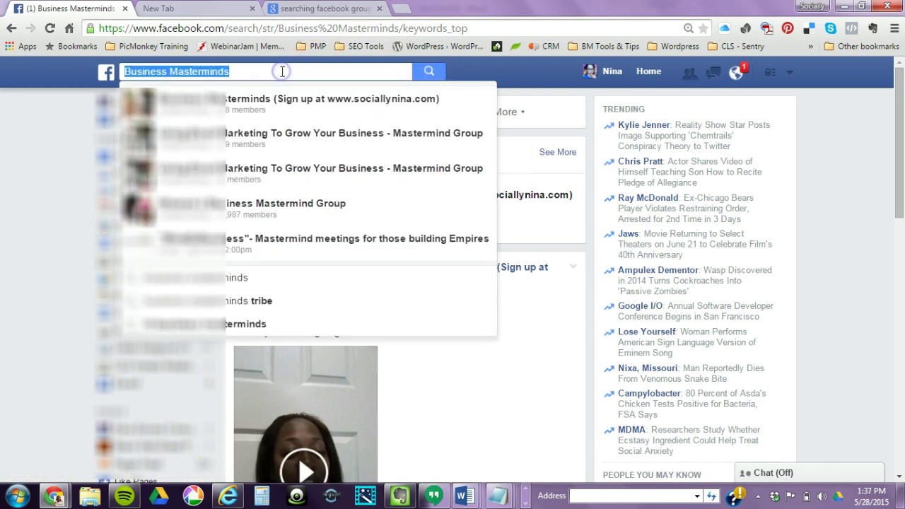
{"action": "type", "text": "fitness"}
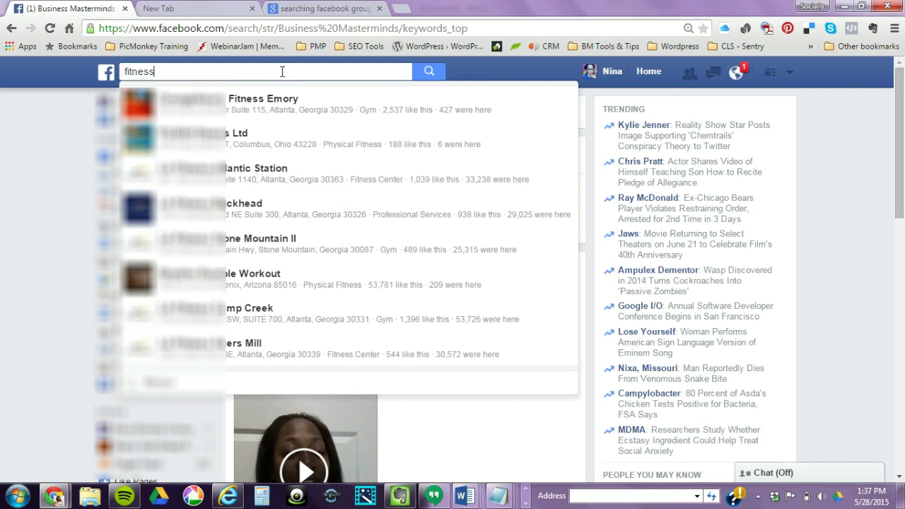
{"action": "key", "text": "Return"}
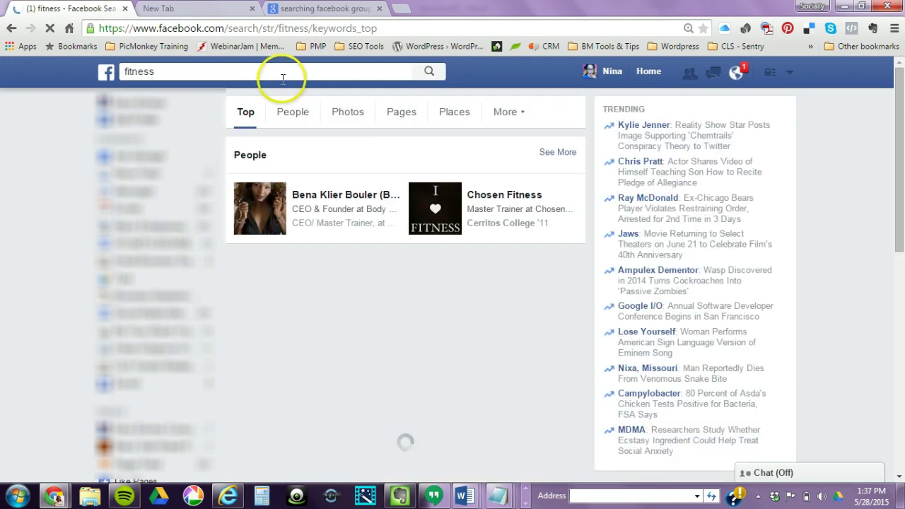
{"action": "left_click", "coordinate": [510, 116]}
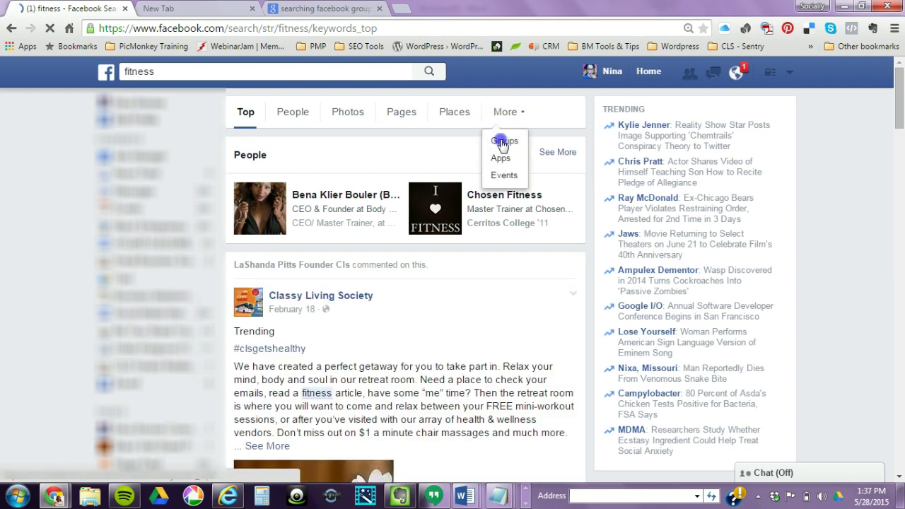
{"action": "left_click", "coordinate": [503, 142]}
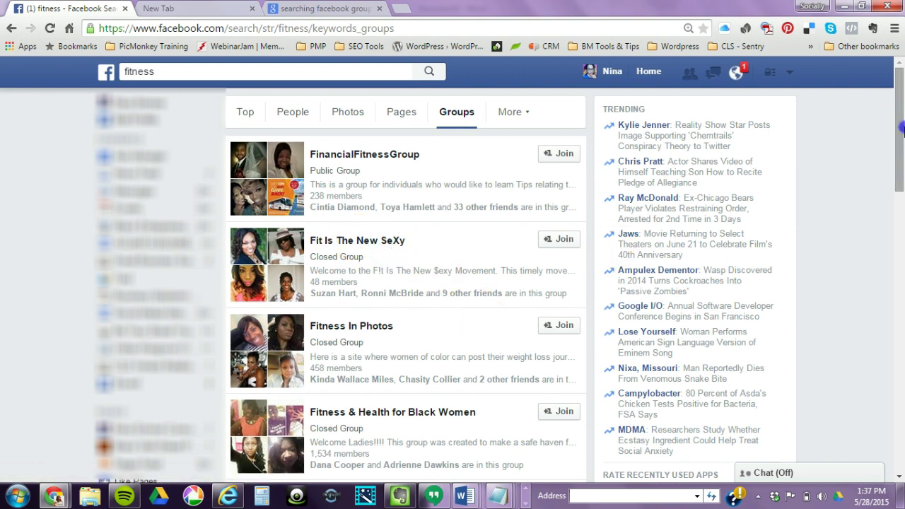
{"action": "left_click_drag", "start_coordinate": [902, 128], "coordinate": [884, 128]}
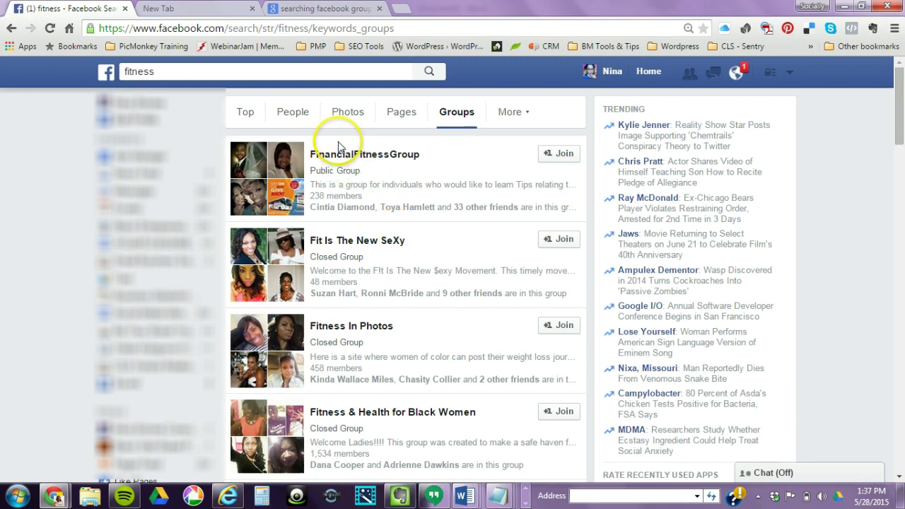
View the fitness results for people and photos, and return to the top results
{"action": "left_click", "coordinate": [290, 115]}
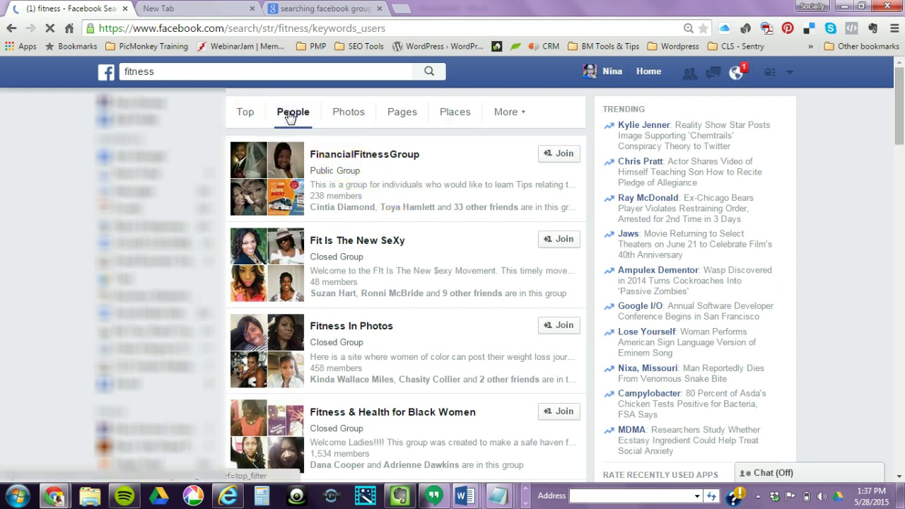
{"action": "left_click", "coordinate": [348, 121]}
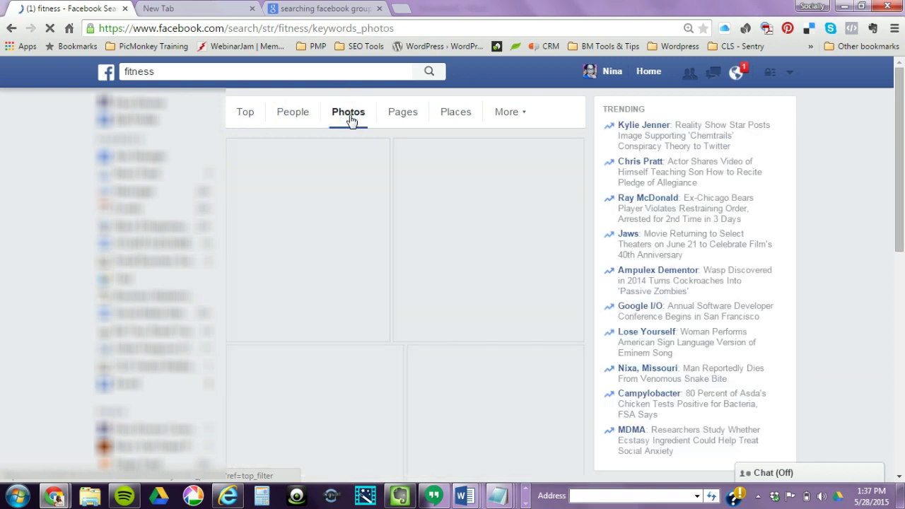
{"action": "left_click", "coordinate": [252, 115]}
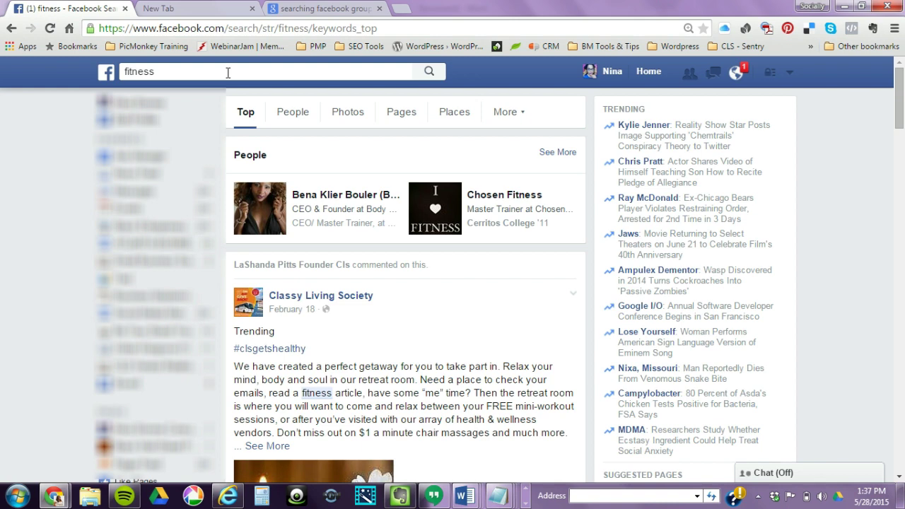
Open the Business Masterminds group and bring up its tags for editing in the group settings
{"action": "left_click", "coordinate": [176, 300]}
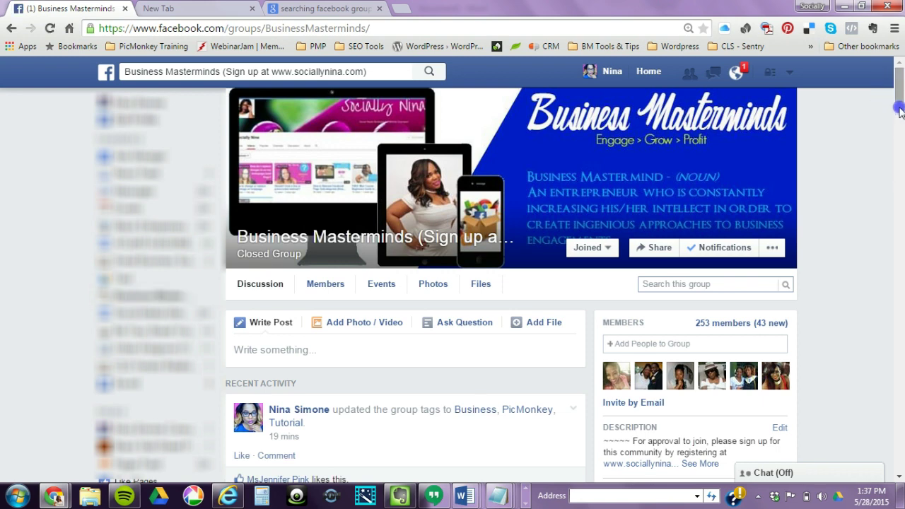
{"action": "left_click_drag", "start_coordinate": [901, 88], "coordinate": [901, 115]}
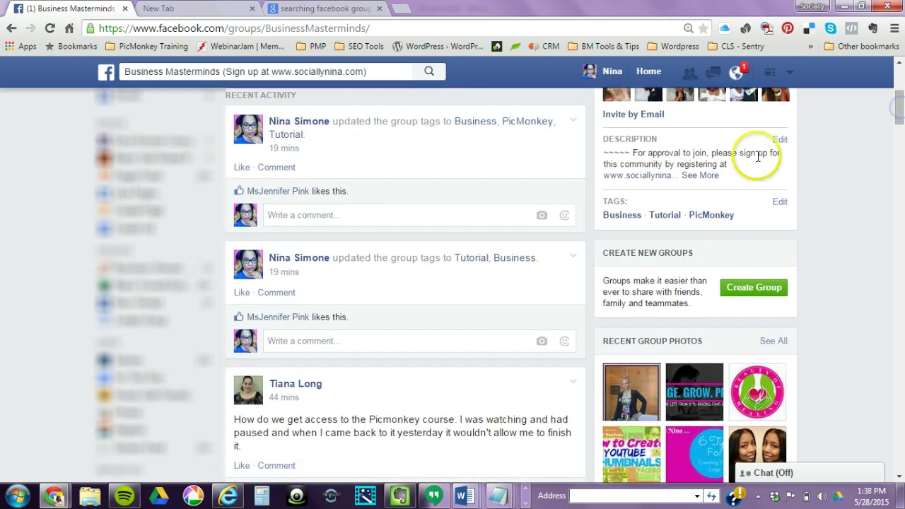
{"action": "left_click", "coordinate": [779, 203]}
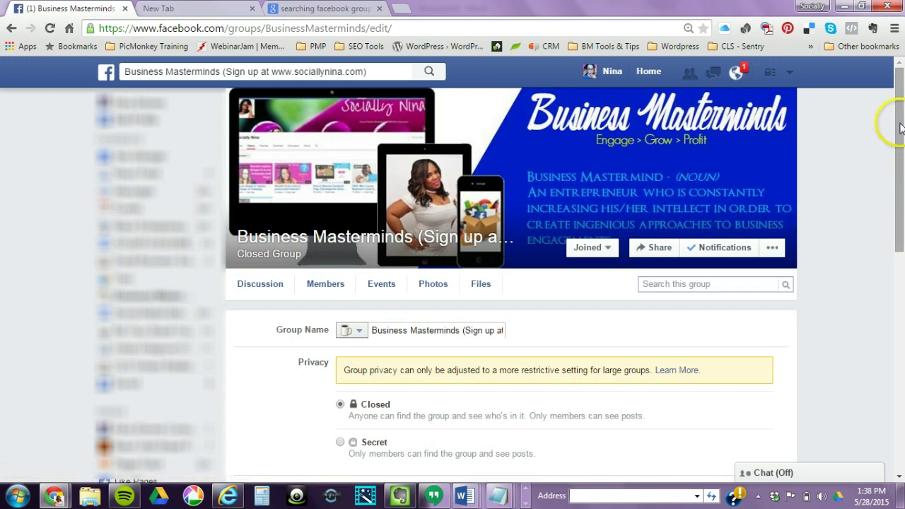
{"action": "left_click_drag", "start_coordinate": [901, 128], "coordinate": [898, 292]}
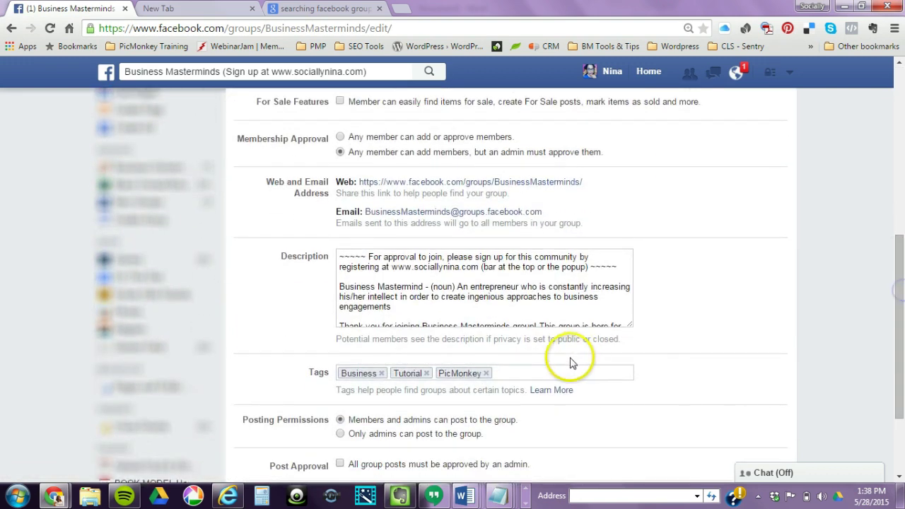
Replace the group's PicMonkey tag with "Social media" and save the group settings
{"action": "left_click", "coordinate": [486, 373]}
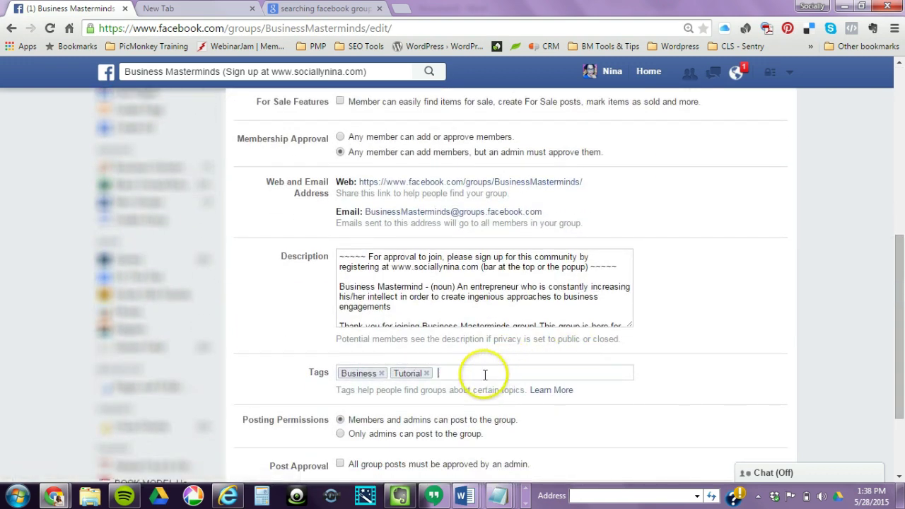
{"action": "type", "text": "social"}
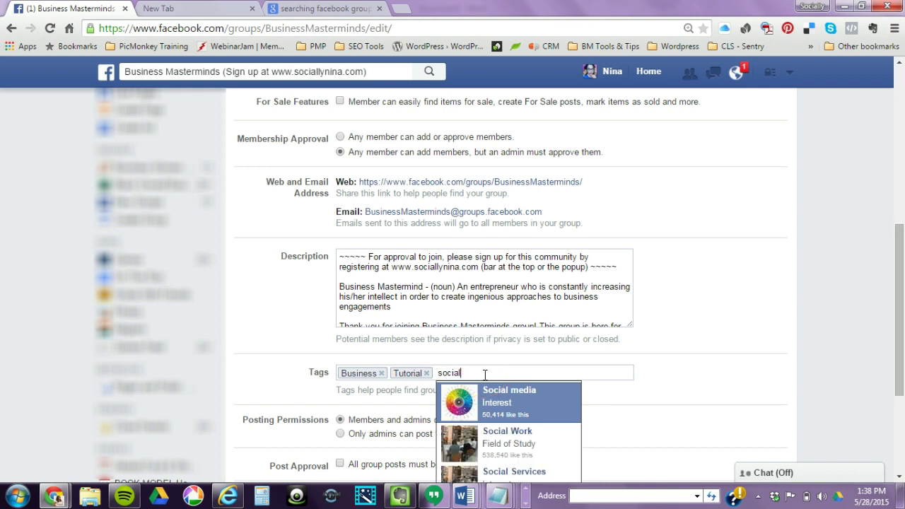
{"action": "left_click", "coordinate": [495, 395]}
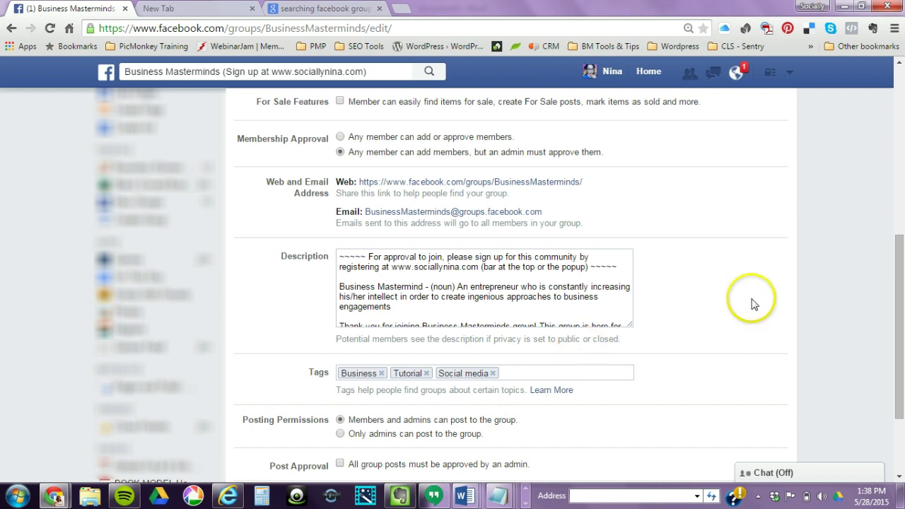
{"action": "left_click_drag", "start_coordinate": [901, 279], "coordinate": [900, 361]}
{"action": "left_click", "coordinate": [521, 378]}
{"action": "left_click", "coordinate": [347, 385]}
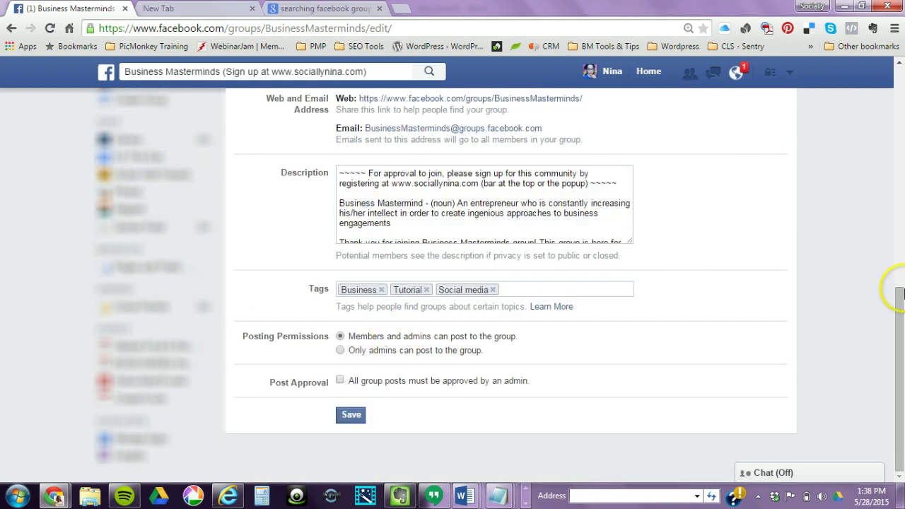
Return to the group's discussion page and check the tags listed there
{"action": "left_click_drag", "start_coordinate": [897, 293], "coordinate": [901, 80]}
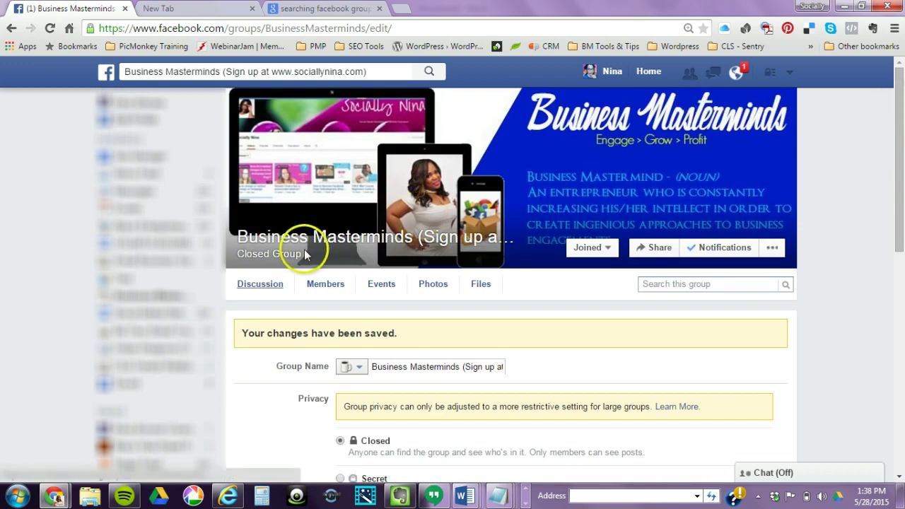
{"action": "left_click", "coordinate": [257, 283]}
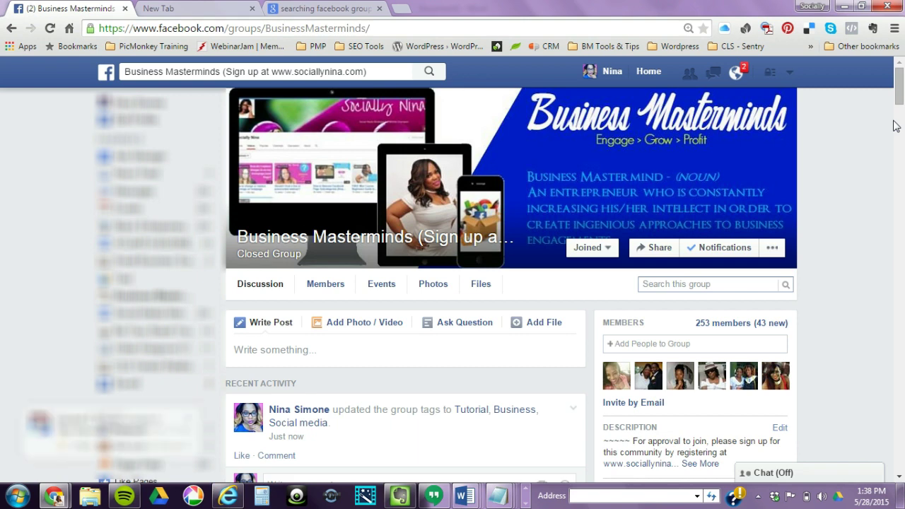
{"action": "left_click_drag", "start_coordinate": [898, 91], "coordinate": [898, 117]}
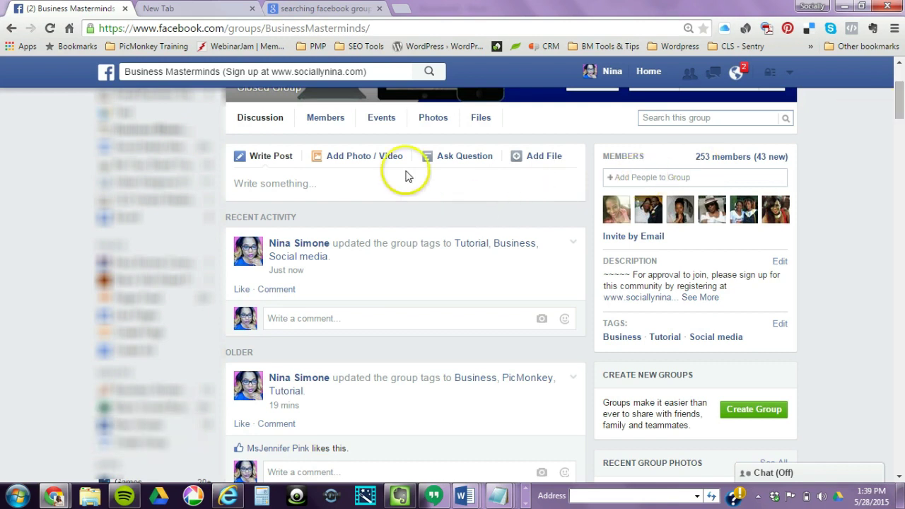
Search for "Pages Like Social Me" and open the suggestion for pages similar to Social Media Examiner
{"action": "left_click", "coordinate": [376, 77]}
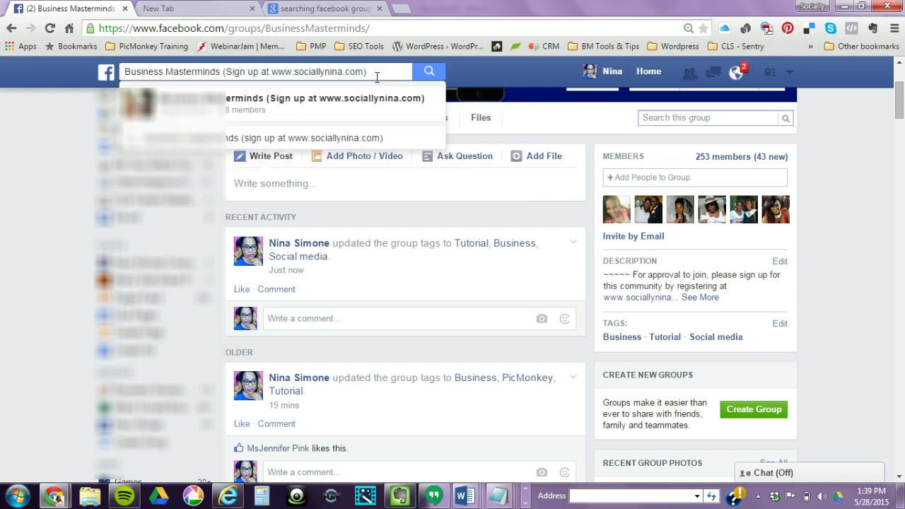
{"action": "left_click", "coordinate": [377, 77]}
{"action": "type", "text": "Pages Like "}
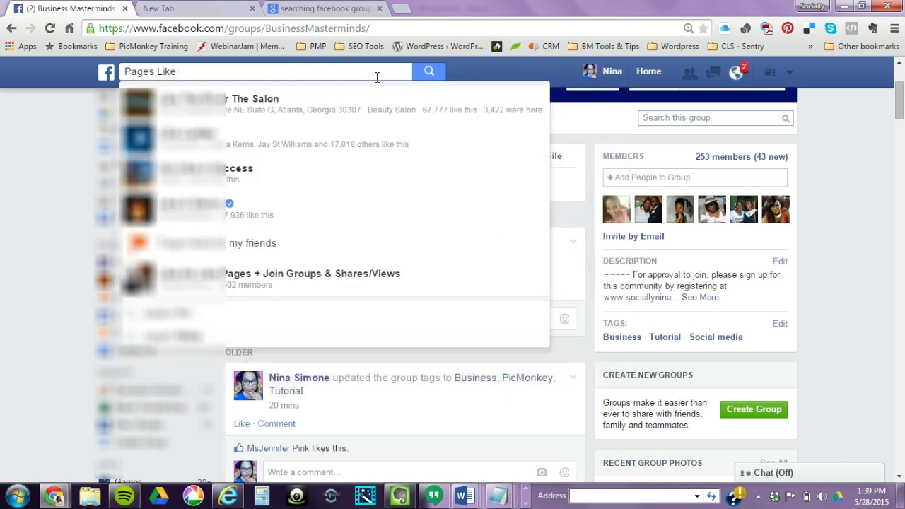
{"action": "type", "text": "Social"}
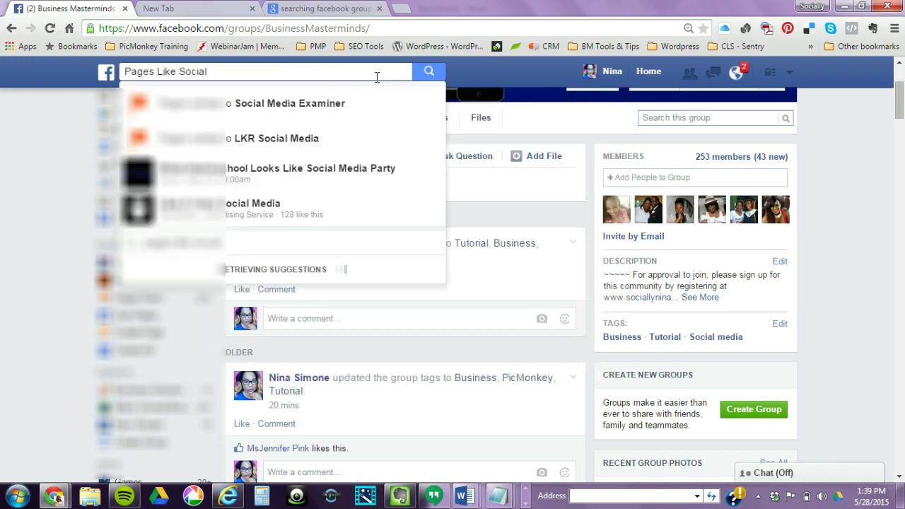
{"action": "type", "text": " Me"}
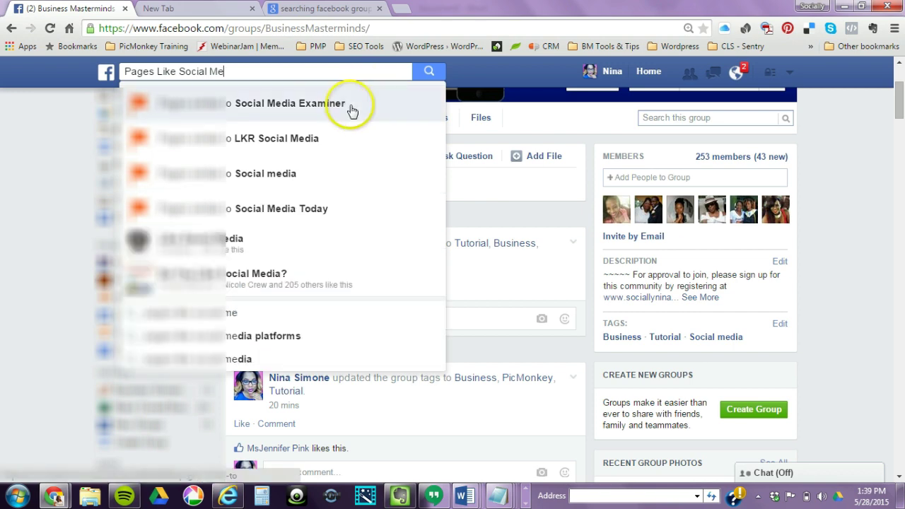
{"action": "left_click", "coordinate": [351, 107]}
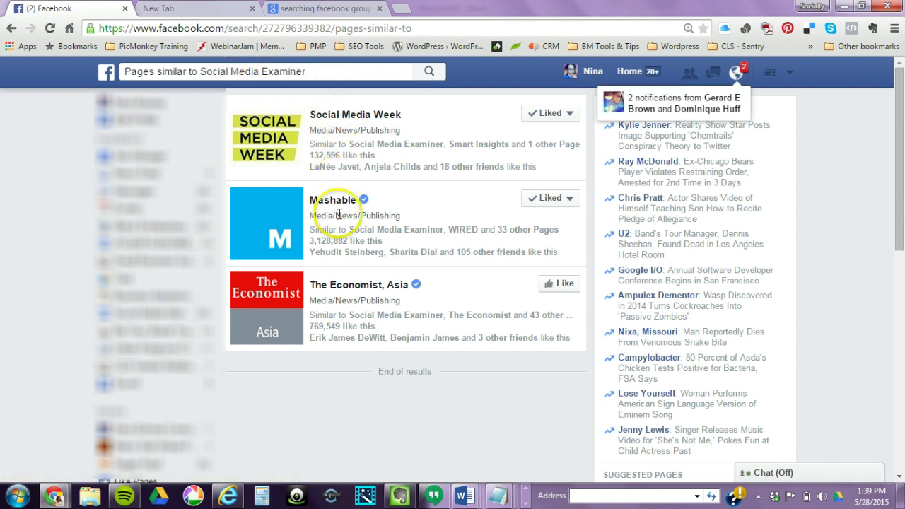
Search for "Pages liked", open the suggestion for pages liked by my friends, and look through the listed pages
{"action": "left_click", "coordinate": [343, 70]}
{"action": "left_click", "coordinate": [139, 73]}
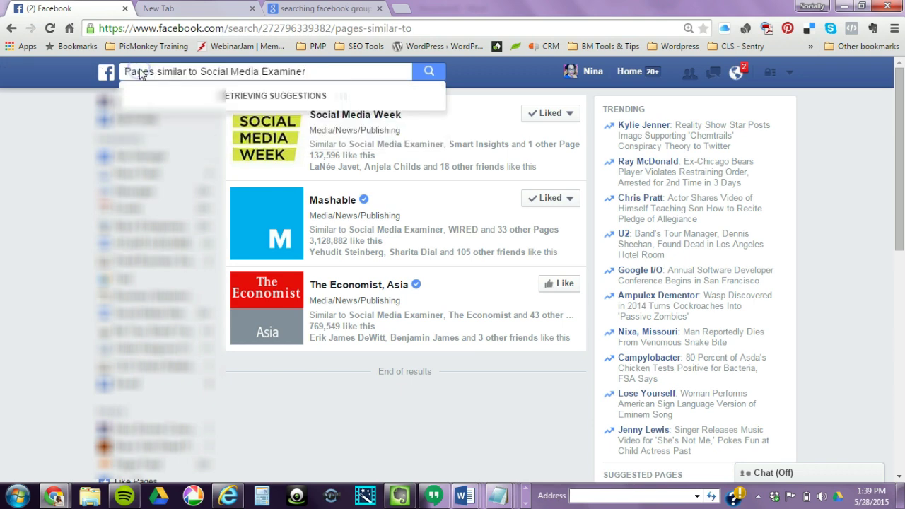
{"action": "type", "text": "P"}
{"action": "key", "text": "ctrl+a"}
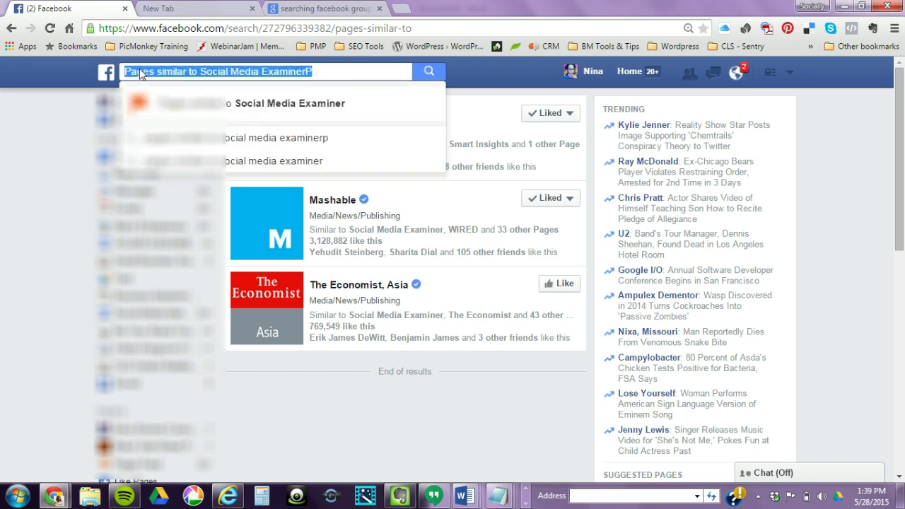
{"action": "type", "text": "pag"}
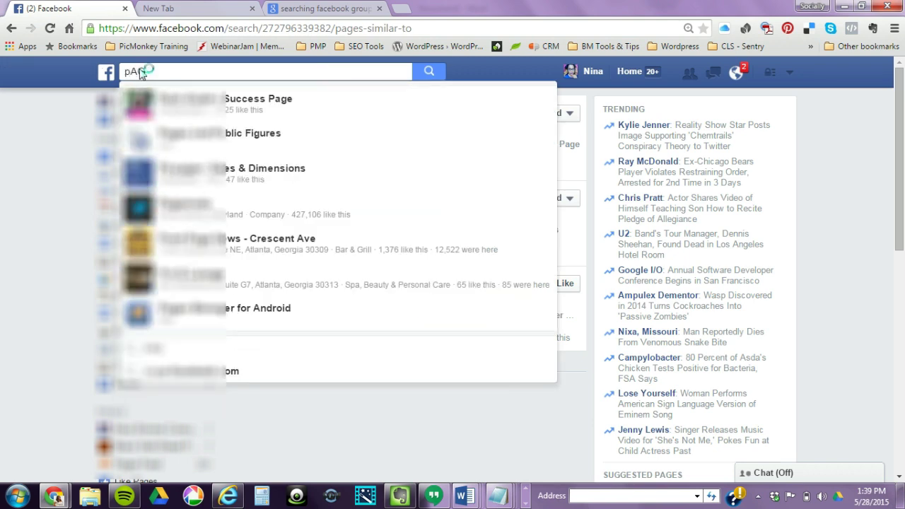
{"action": "key", "text": "BackSpace"}
{"action": "key", "text": "BackSpace"}
{"action": "key", "text": "BackSpace"}
{"action": "type", "text": "Pag"}
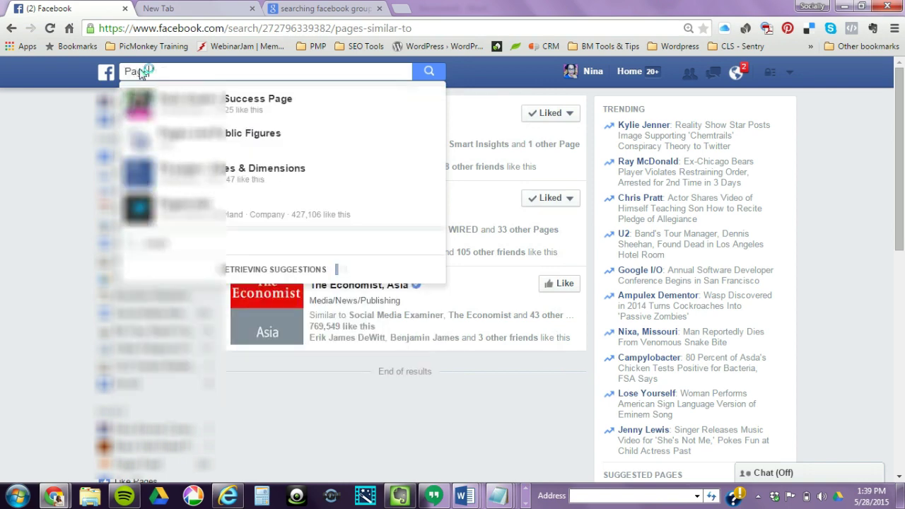
{"action": "type", "text": "es "}
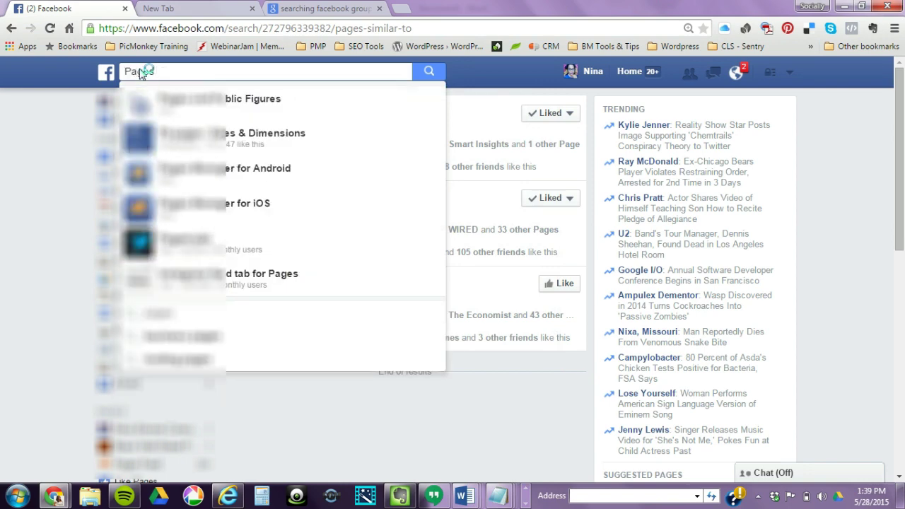
{"action": "type", "text": "lik"}
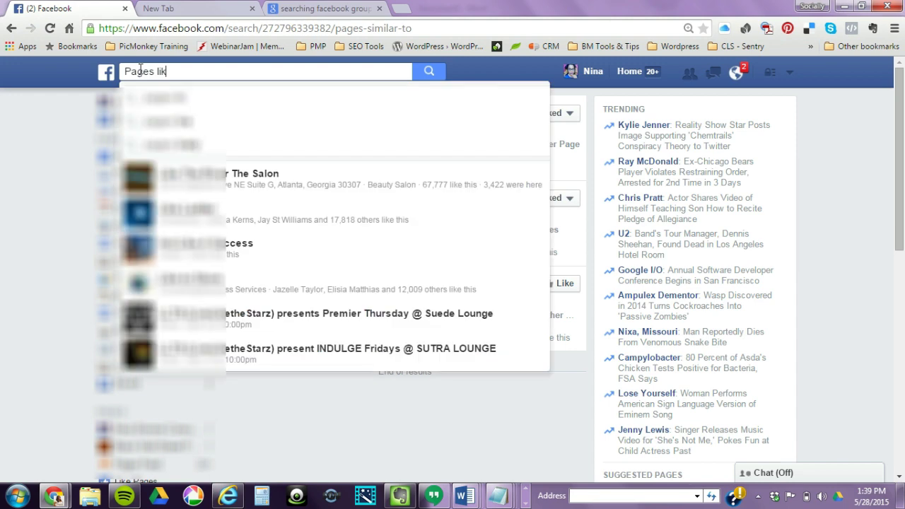
{"action": "type", "text": "ed"}
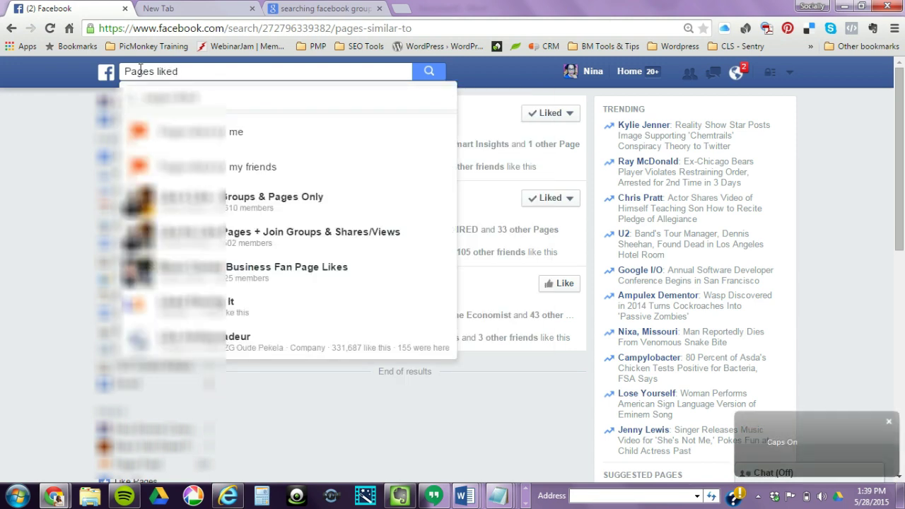
{"action": "key", "text": "Caps_Lock"}
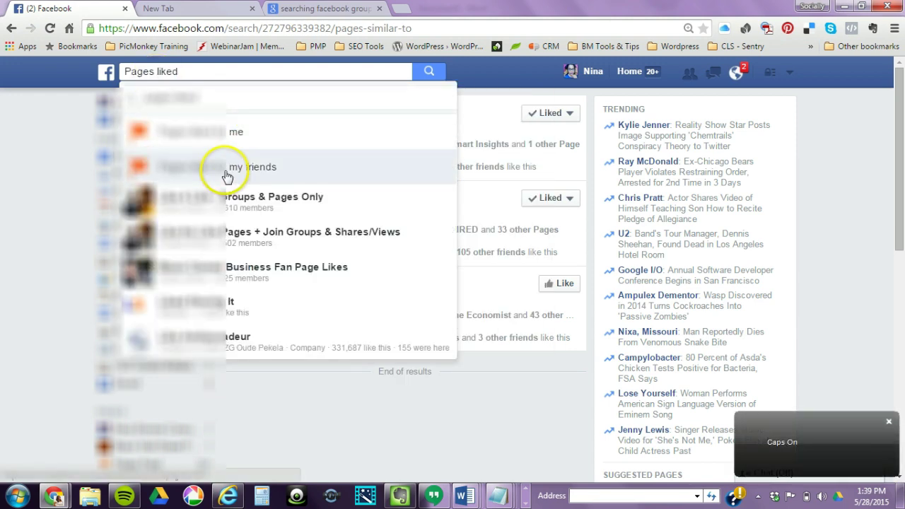
{"action": "left_click", "coordinate": [226, 171]}
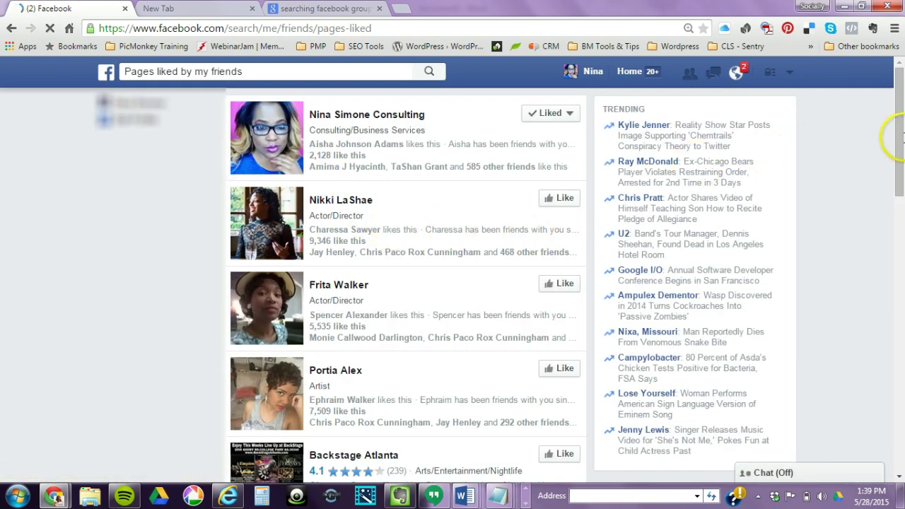
{"action": "left_click_drag", "start_coordinate": [898, 118], "coordinate": [884, 167]}
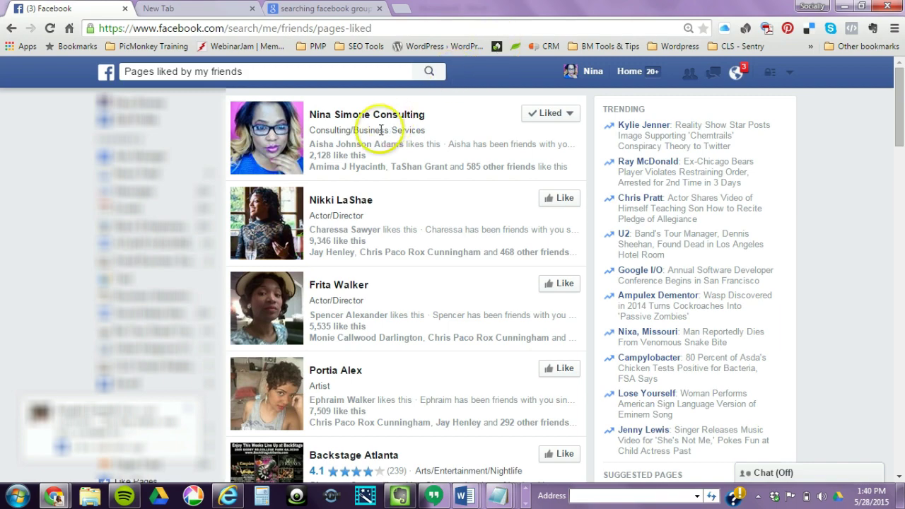
Open the Business Masterminds group
{"action": "left_click", "coordinate": [185, 300]}
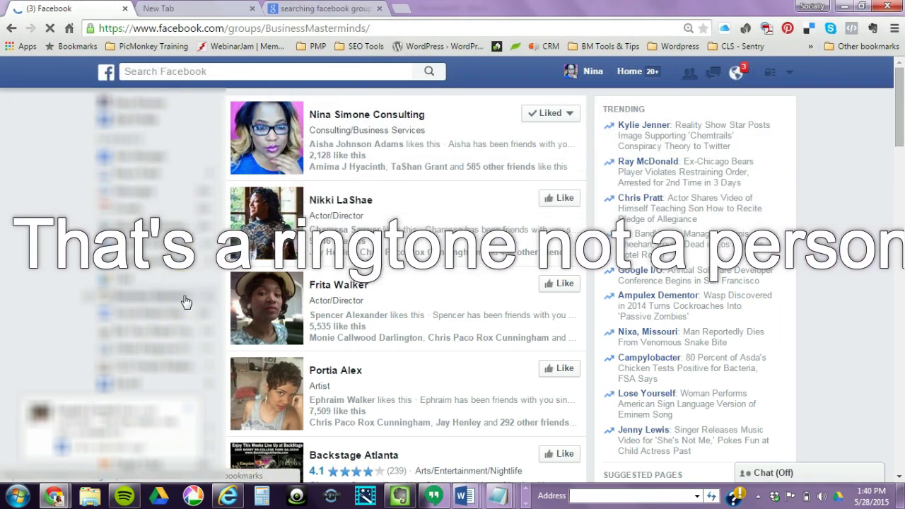